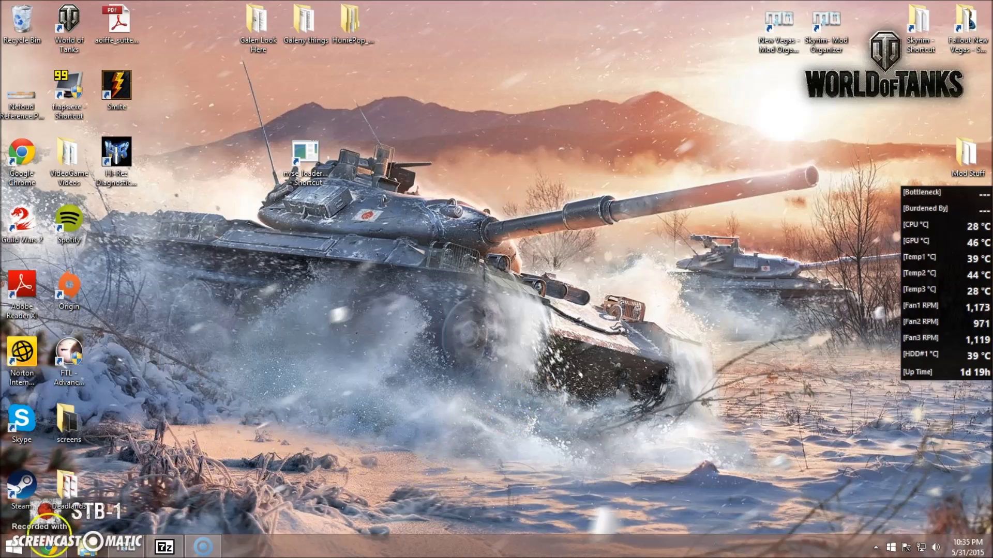
Step: Review the 4GB Fallout New Vegas Updated mod page on Nexus Mods in the browser, including its description section
{"action": "left_click", "coordinate": [48, 546]}
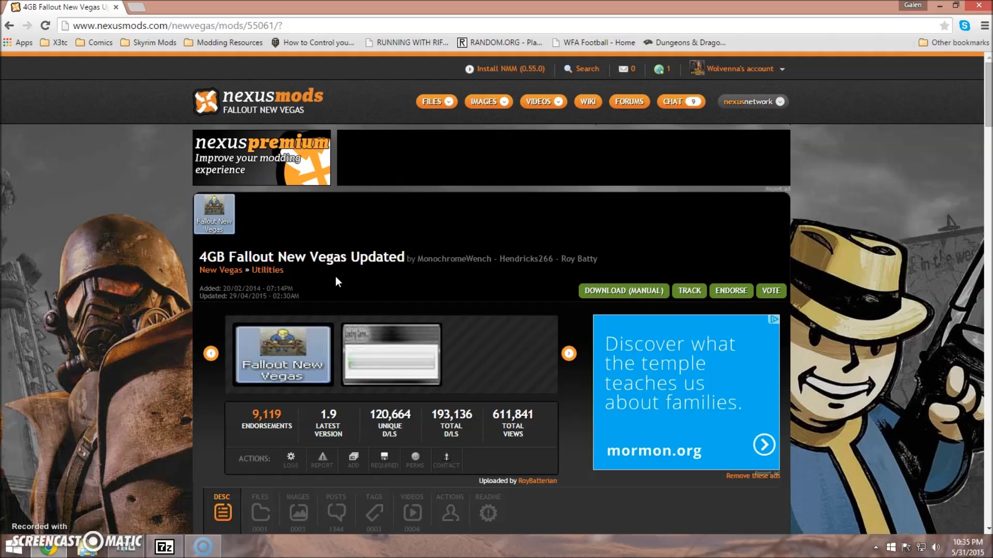
{"action": "double_click", "coordinate": [209, 258]}
{"action": "left_click", "coordinate": [335, 262]}
{"action": "scroll", "coordinate": [334, 262], "scroll_direction": "down", "scroll_amount": 1}
{"action": "left_click", "coordinate": [263, 195]}
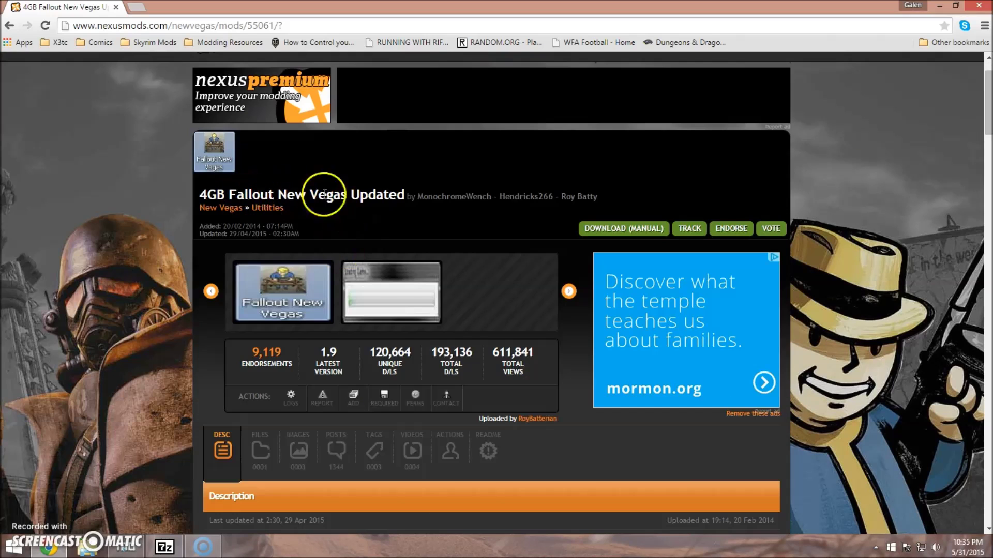
{"action": "scroll", "coordinate": [283, 208], "scroll_direction": "up", "scroll_amount": 1}
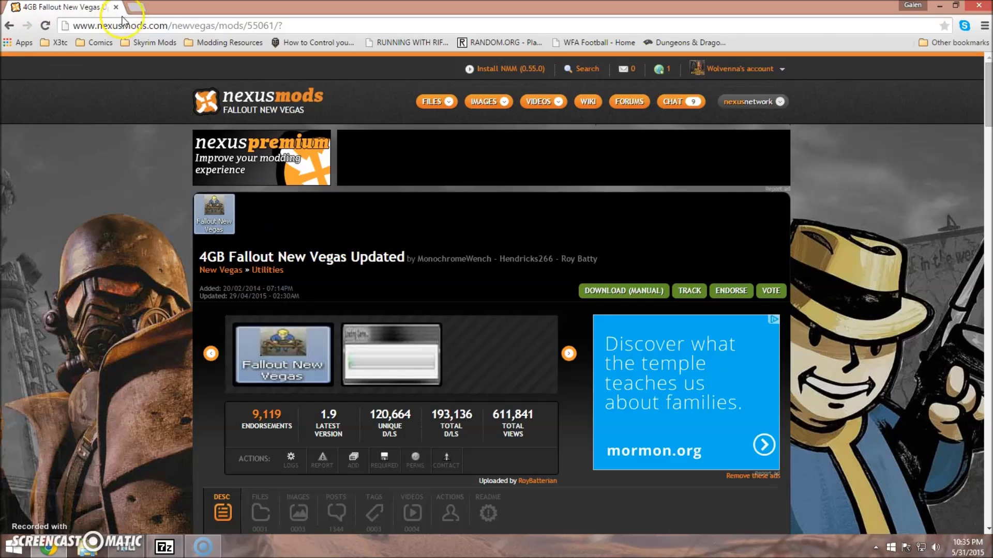
{"action": "key", "text": "F5"}
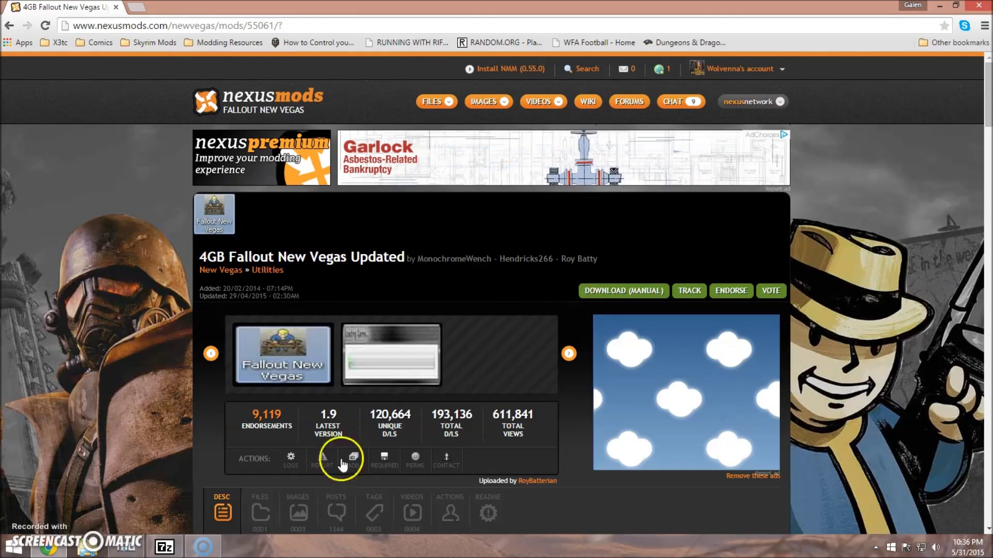
{"action": "left_click_drag", "start_coordinate": [206, 256], "coordinate": [372, 257]}
{"action": "left_click", "coordinate": [378, 257]}
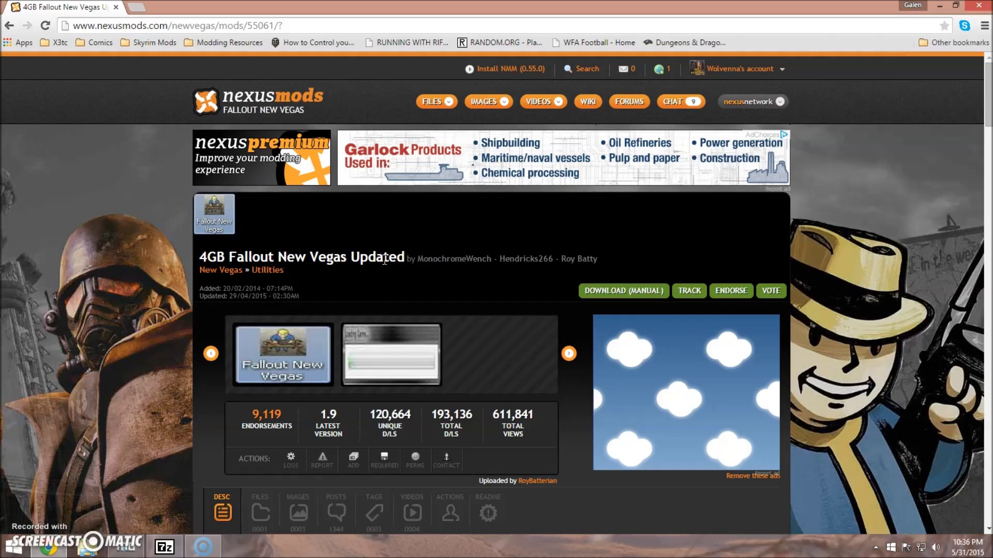
{"action": "left_click", "coordinate": [232, 335]}
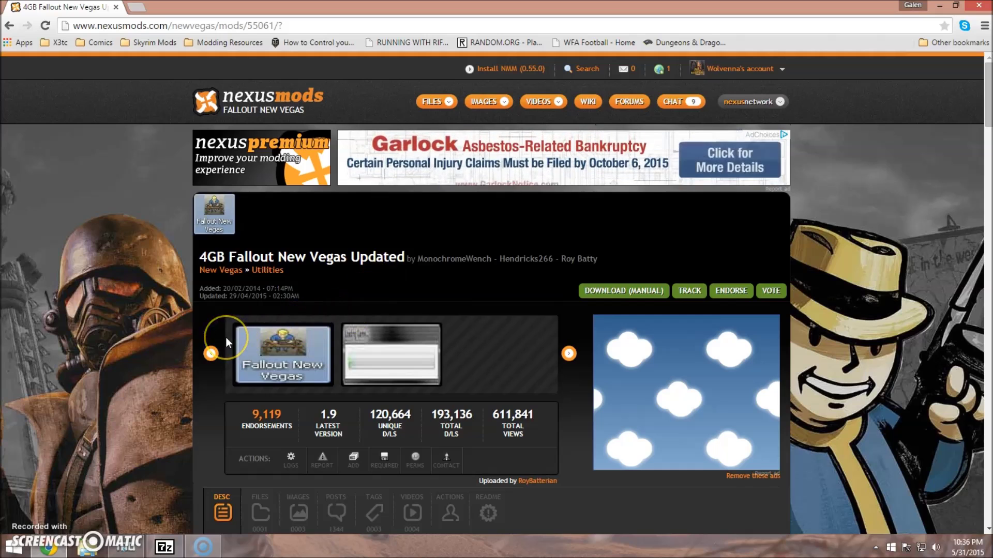
{"action": "scroll", "coordinate": [225, 337], "scroll_direction": "down", "scroll_amount": 5}
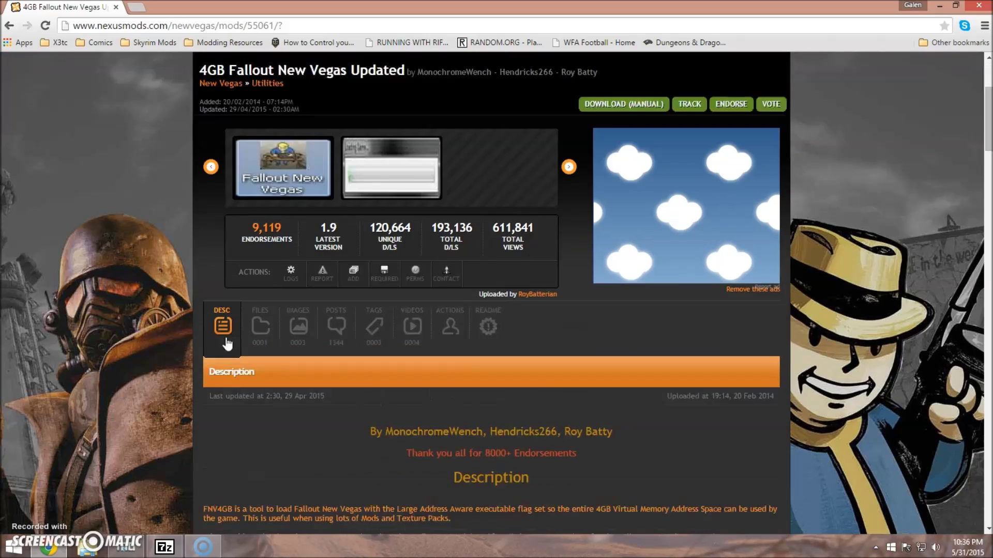
{"action": "scroll", "coordinate": [226, 338], "scroll_direction": "up", "scroll_amount": 4}
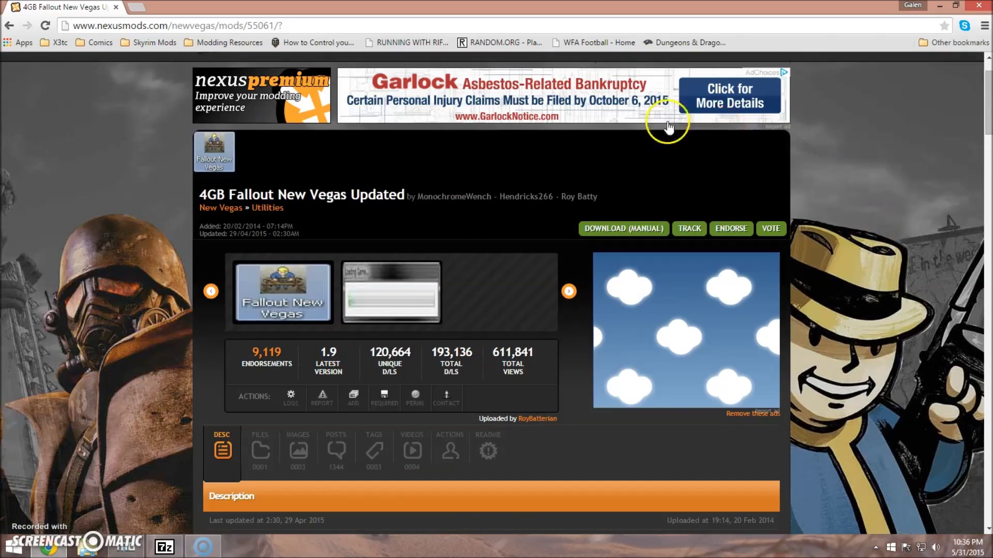
{"action": "left_click", "coordinate": [853, 231]}
{"action": "left_click", "coordinate": [748, 16]}
{"action": "left_click", "coordinate": [944, 6]}
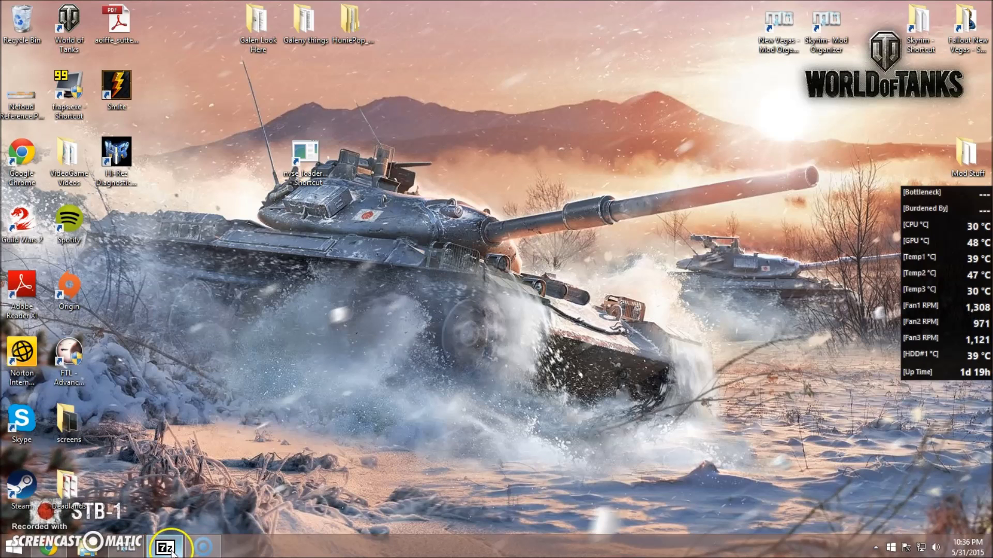
Step: Switch to 7-Zip and extract the FNV4GB-1-9 folder from the downloaded 4GBFNV-1-9-55061-1-9.rar archive to the Desktop
{"action": "left_click", "coordinate": [167, 549]}
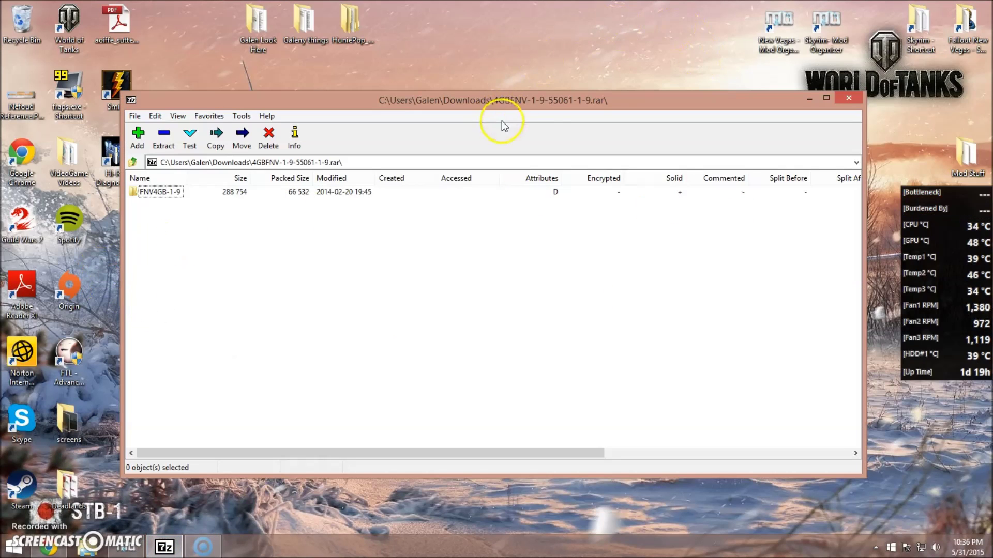
{"action": "left_click", "coordinate": [164, 138]}
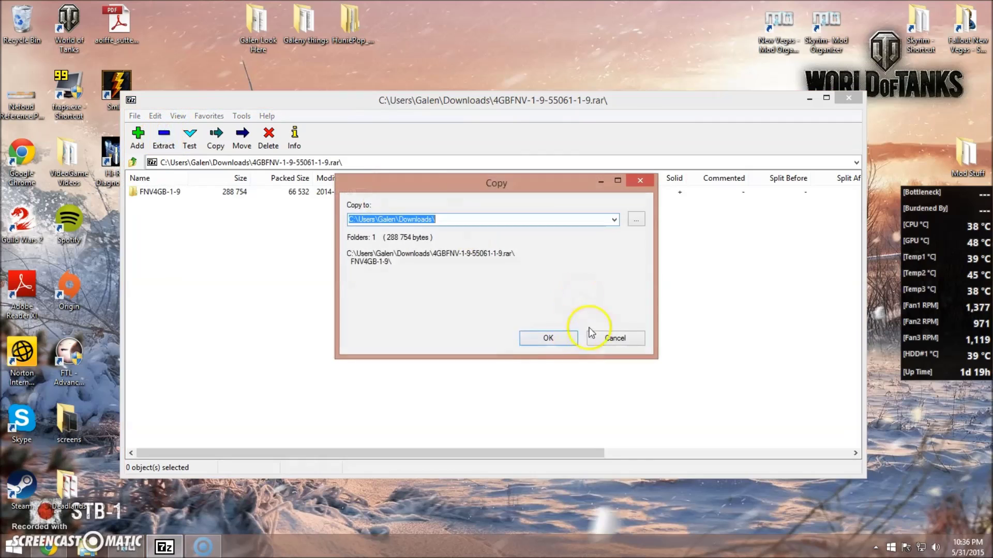
{"action": "left_click", "coordinate": [613, 219]}
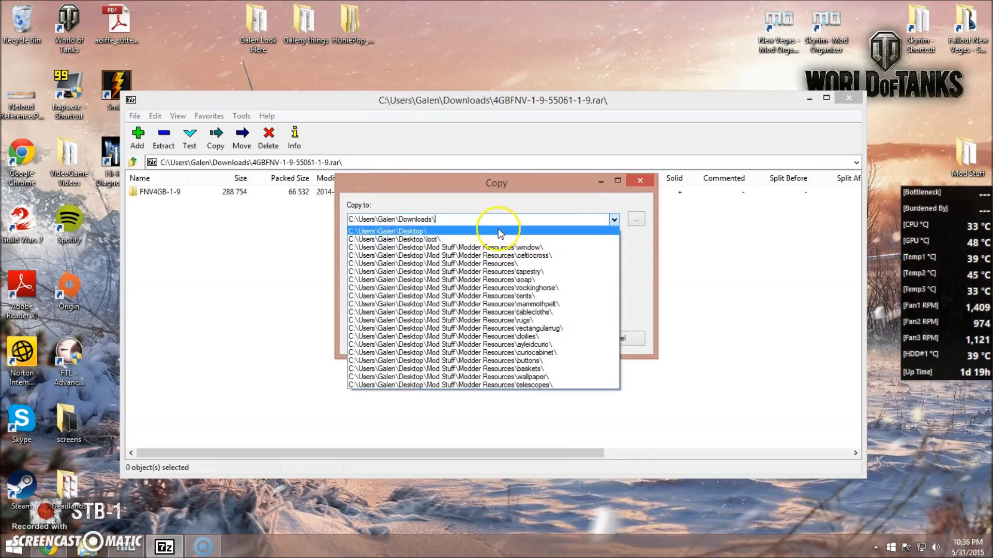
{"action": "left_click", "coordinate": [499, 231]}
{"action": "left_click", "coordinate": [550, 337]}
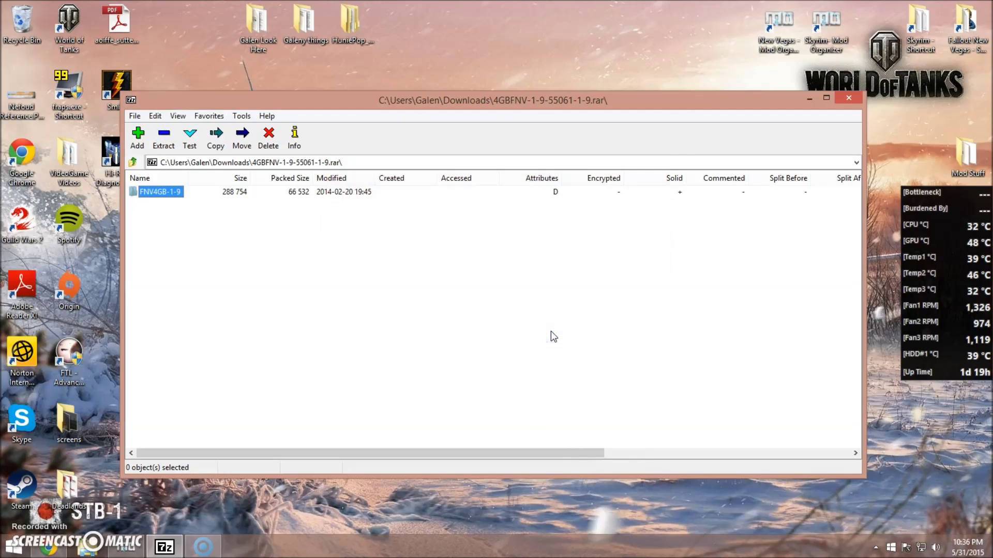
{"action": "left_click", "coordinate": [852, 99]}
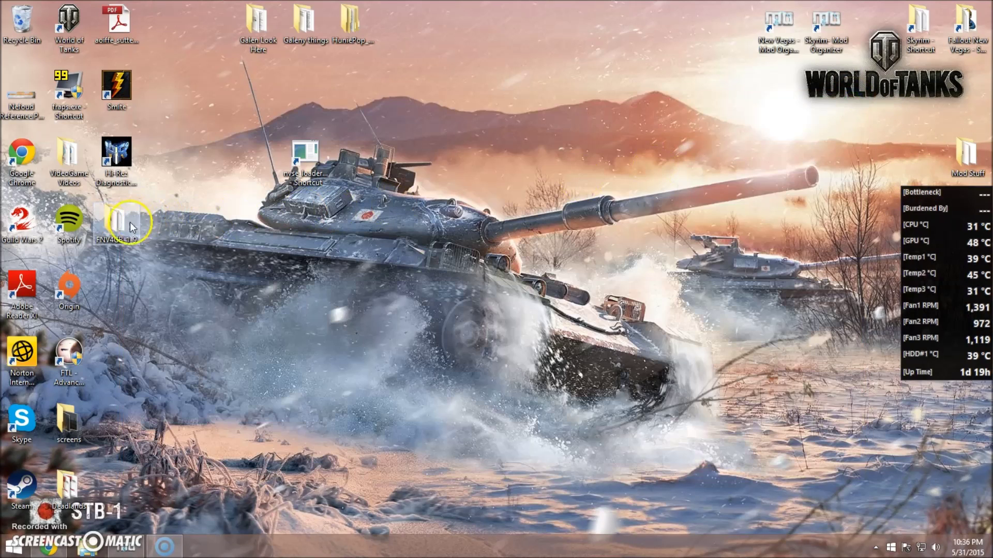
Step: Move the extracted FNV4GB-1-9 folder to a free desktop area and copy fnv4gb.exe and fnv4gb_helper.dll from it
{"action": "left_click_drag", "start_coordinate": [132, 228], "coordinate": [432, 183]}
{"action": "double_click", "coordinate": [443, 155]}
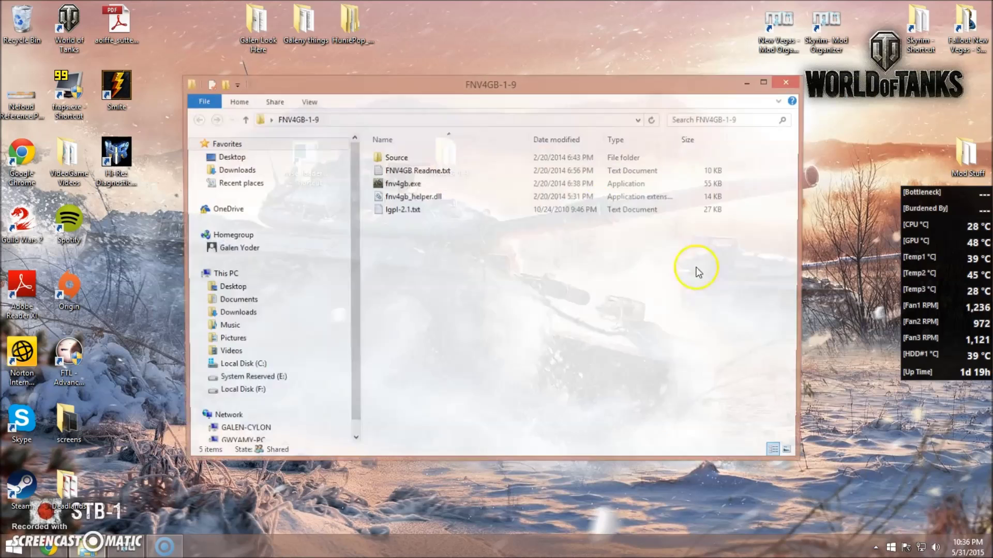
{"action": "left_click", "coordinate": [472, 190]}
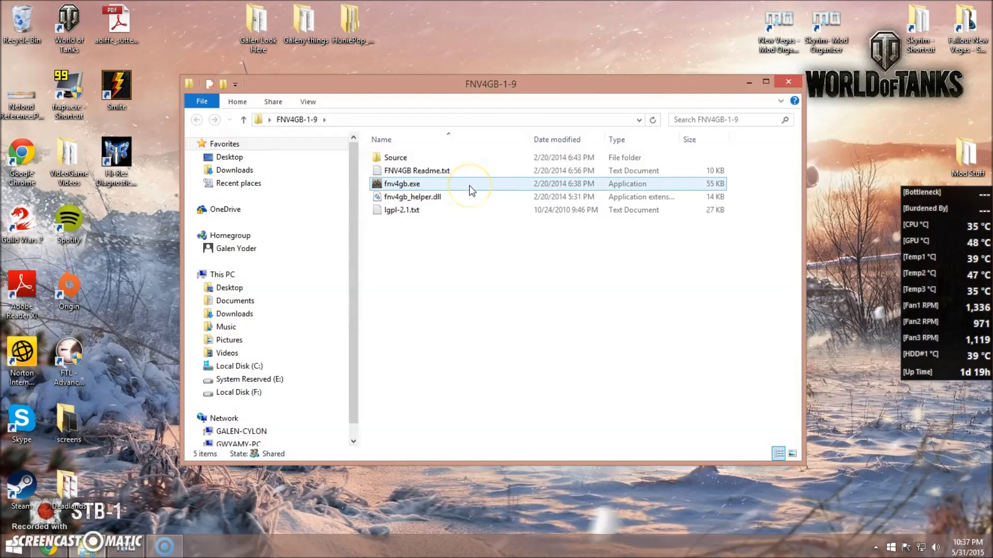
{"action": "left_click", "coordinate": [471, 190]}
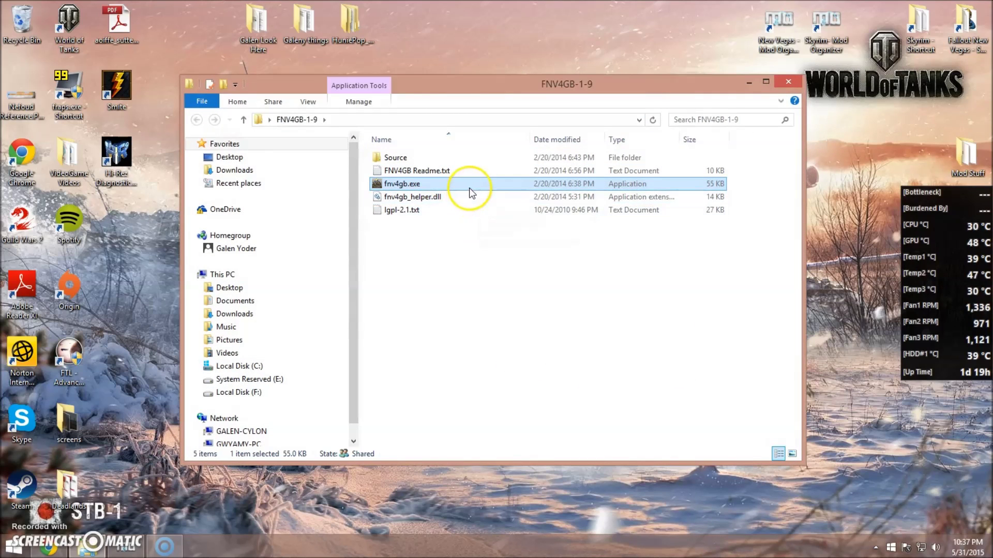
{"action": "left_click", "coordinate": [469, 201]}
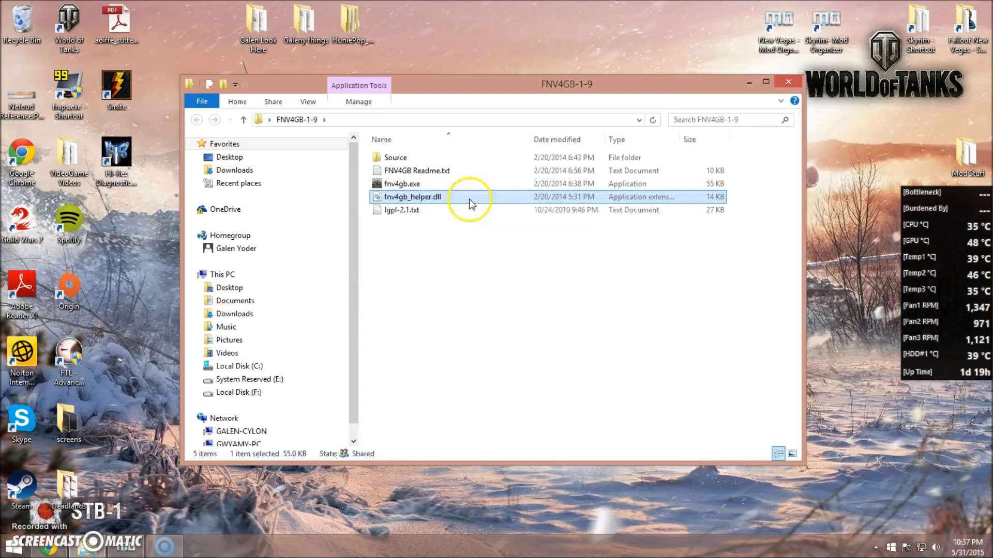
{"action": "left_click", "coordinate": [468, 185]}
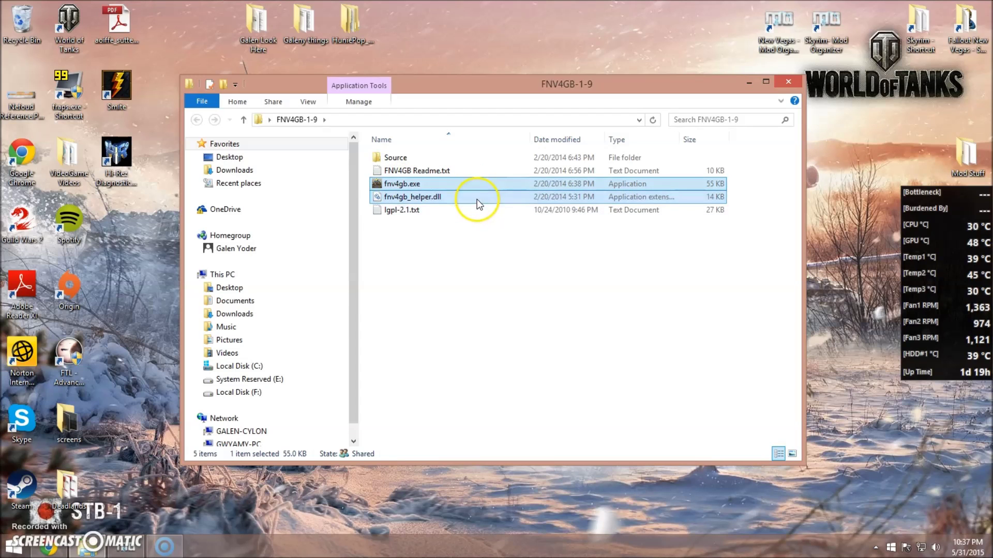
{"action": "left_click", "coordinate": [476, 200], "text": "ctrl"}
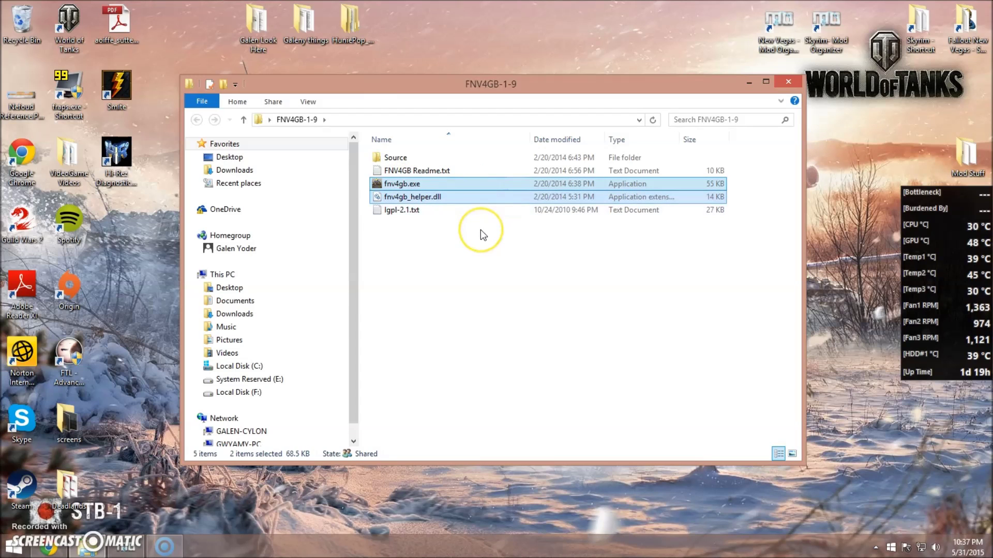
{"action": "left_click", "coordinate": [788, 83]}
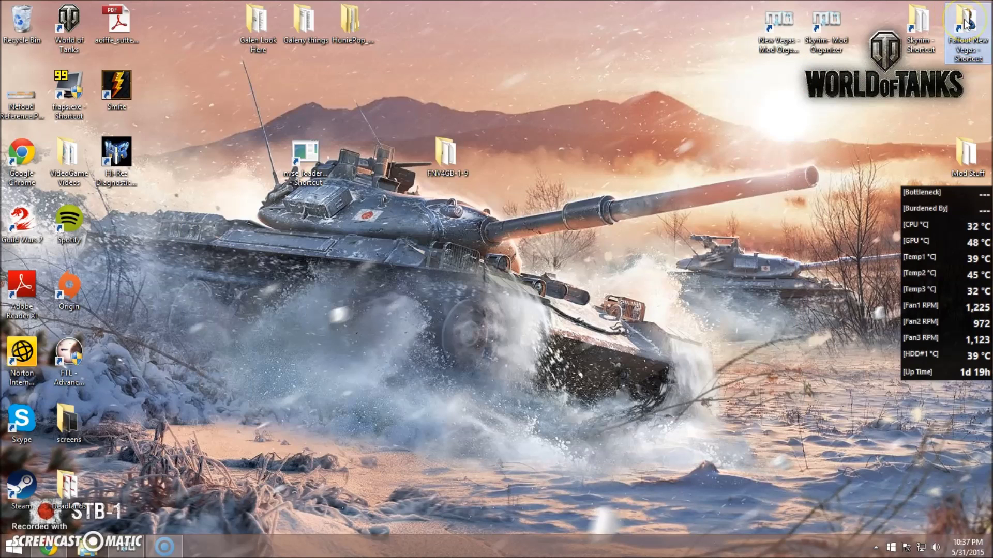
Step: Paste the two copied files into the Fallout New Vegas game folder, replacing the existing versions
{"action": "double_click", "coordinate": [965, 24]}
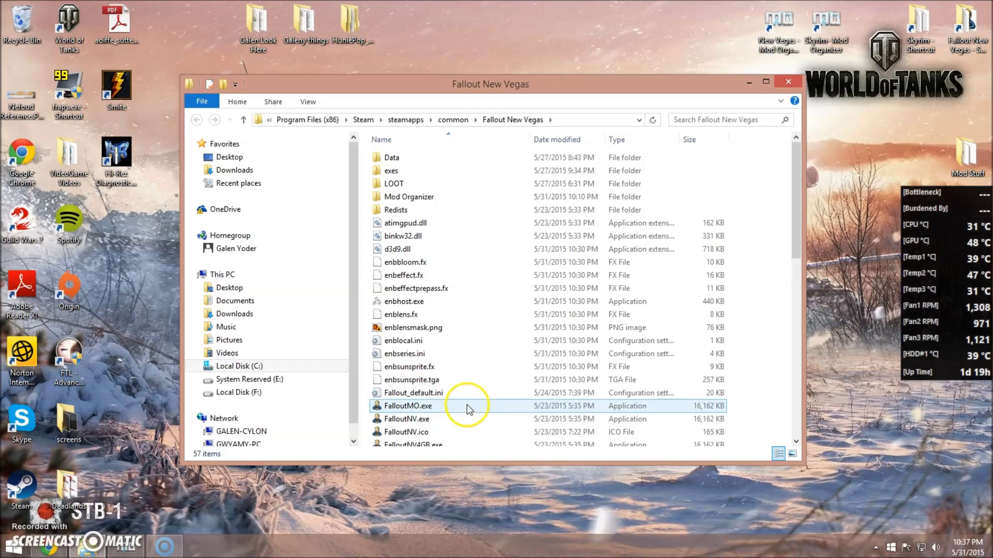
{"action": "left_click", "coordinate": [473, 344]}
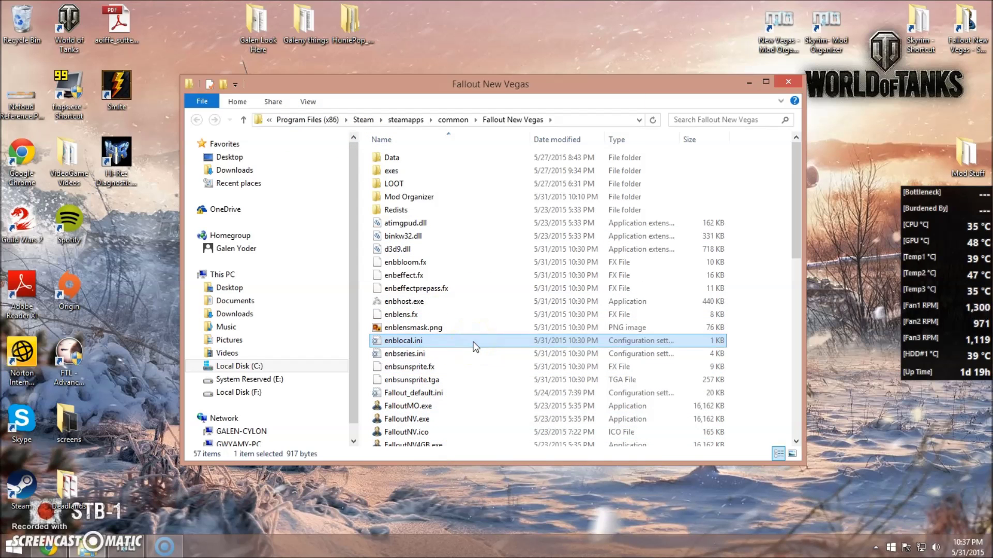
{"action": "key", "text": "ctrl+v"}
{"action": "left_click", "coordinate": [525, 137]}
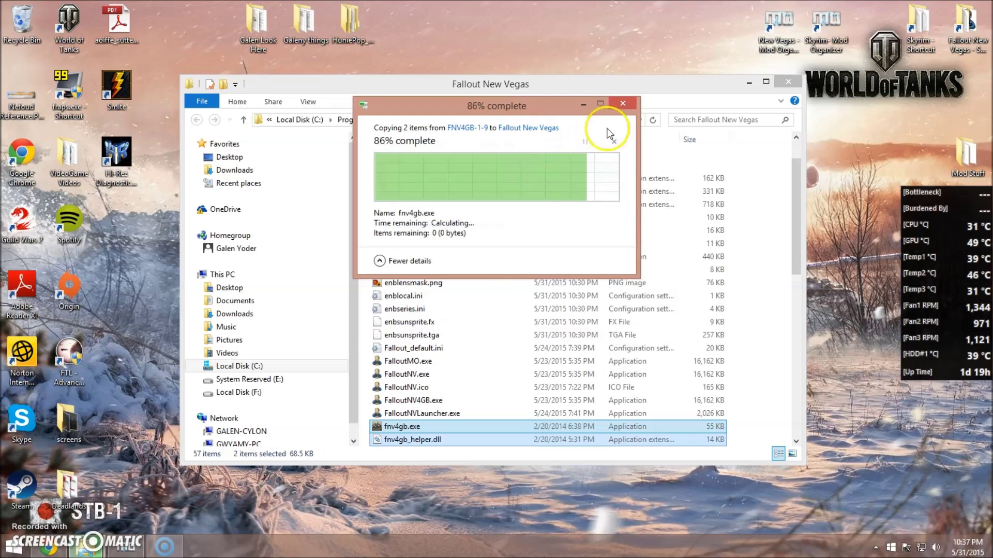
{"action": "left_click", "coordinate": [788, 82]}
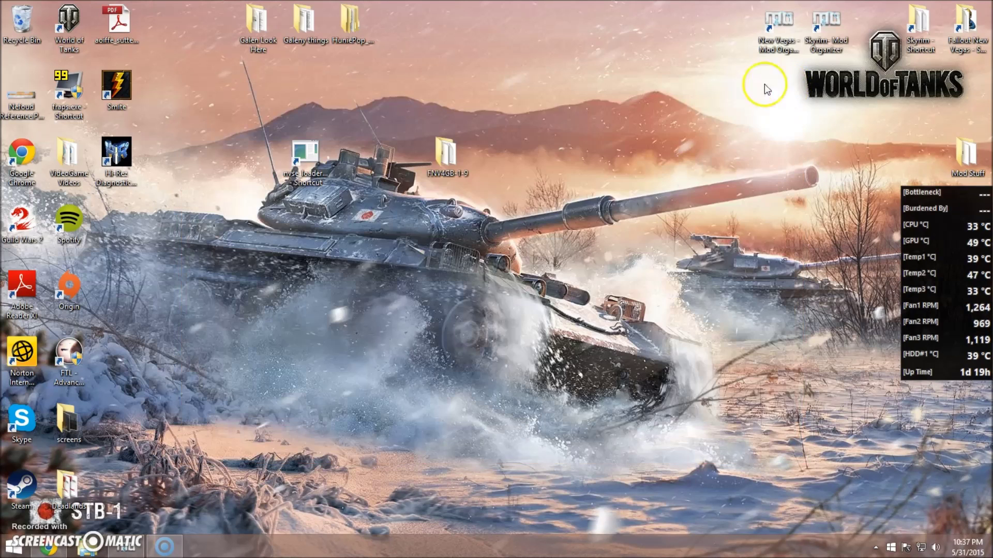
Step: Switch to New Vegas Mod Organizer and remove the old FNV 4GB entry from its executables
{"action": "left_click", "coordinate": [127, 549]}
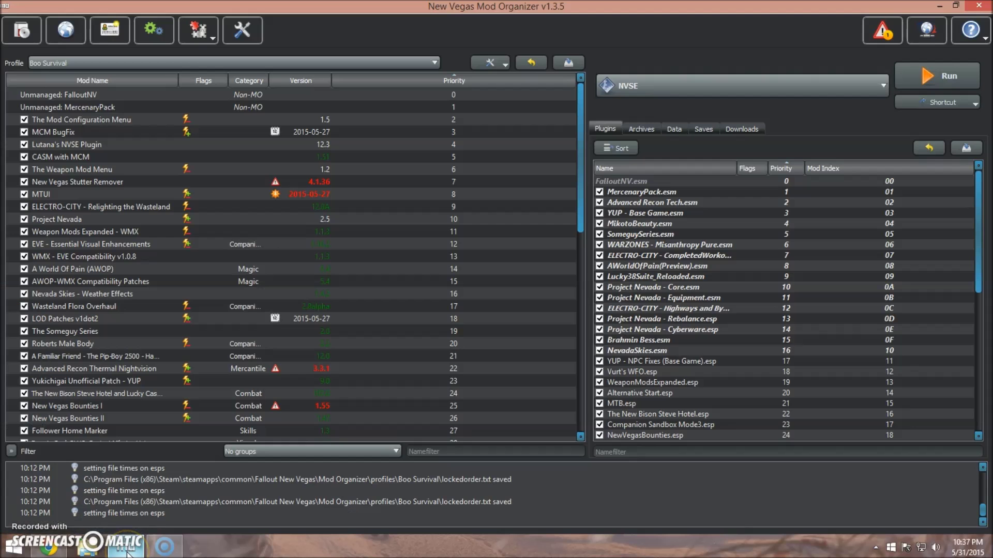
{"action": "left_click", "coordinate": [163, 30]}
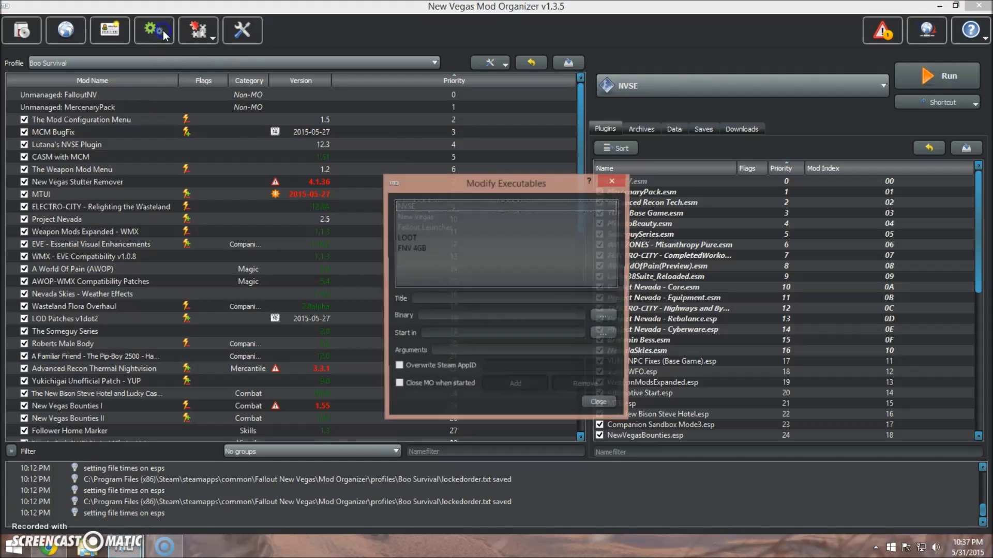
{"action": "left_click", "coordinate": [432, 248]}
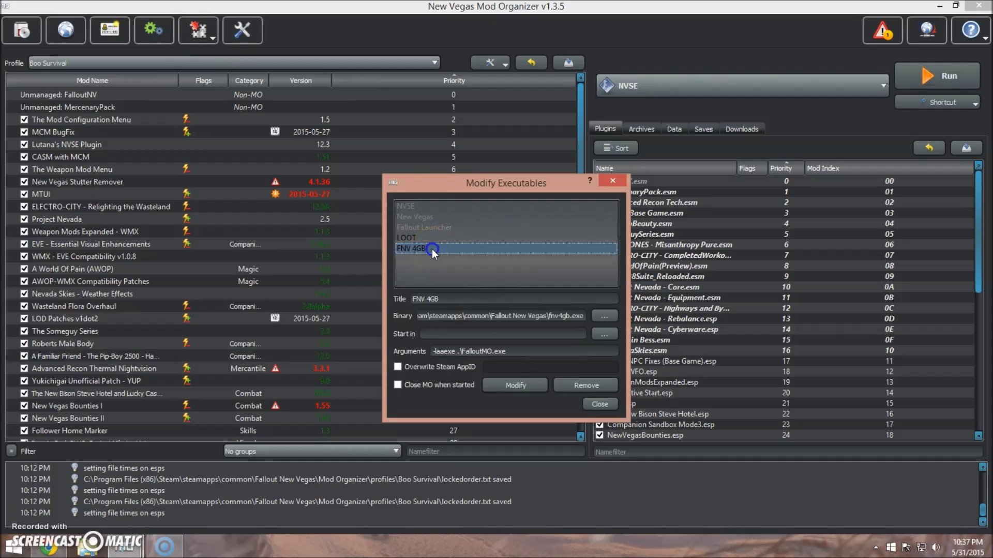
{"action": "left_click", "coordinate": [577, 396]}
{"action": "left_click", "coordinate": [568, 320]}
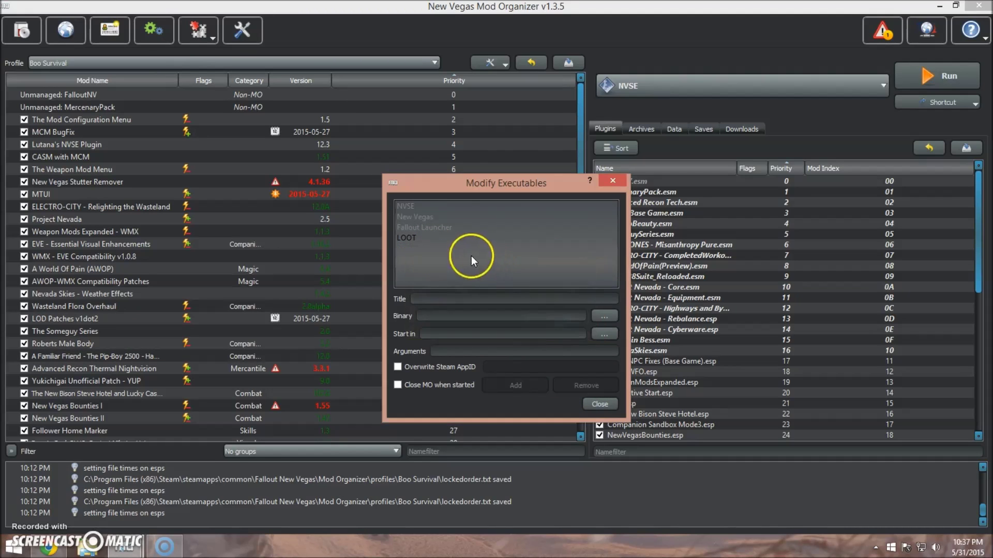
Step: Add a new executable titled FNV4GB that uses fnv4gb.exe from the Fallout New Vegas folder as its binary
{"action": "left_click", "coordinate": [596, 316]}
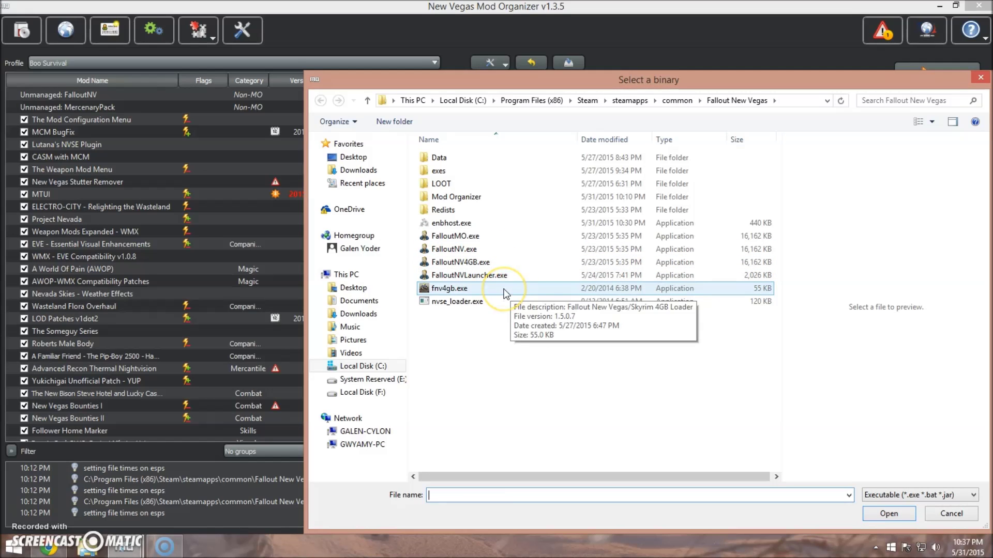
{"action": "left_click", "coordinate": [504, 289]}
{"action": "left_click", "coordinate": [887, 514]}
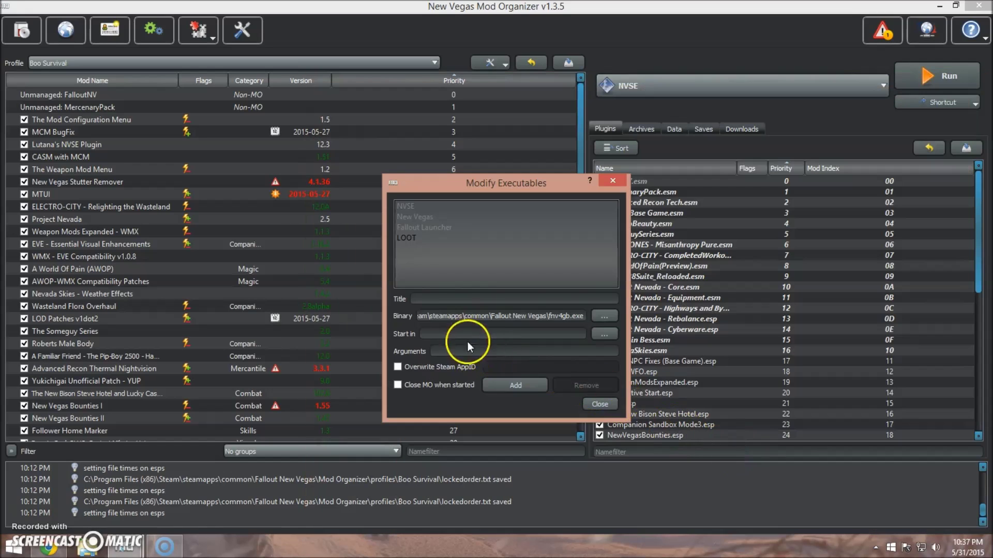
{"action": "left_click", "coordinate": [436, 301]}
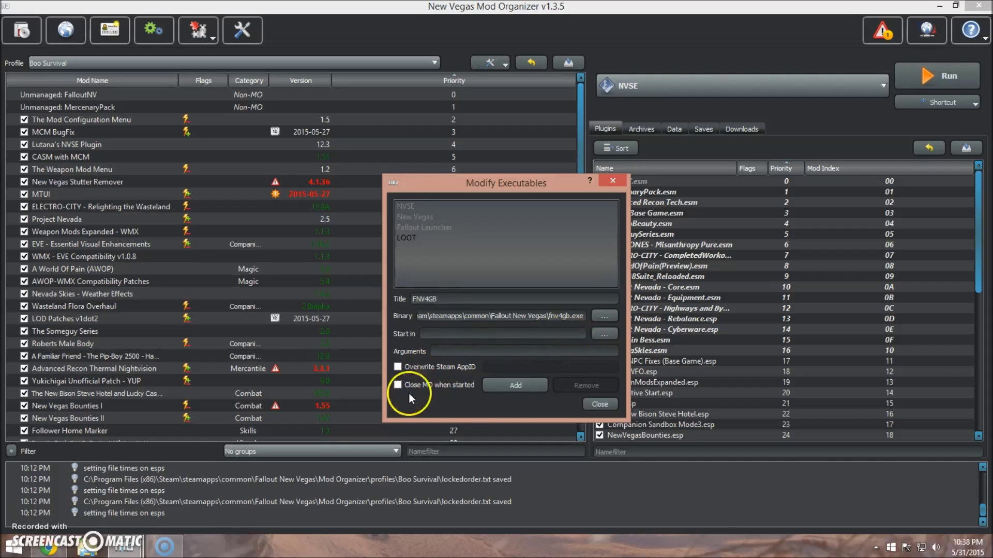
{"action": "left_click", "coordinate": [527, 385]}
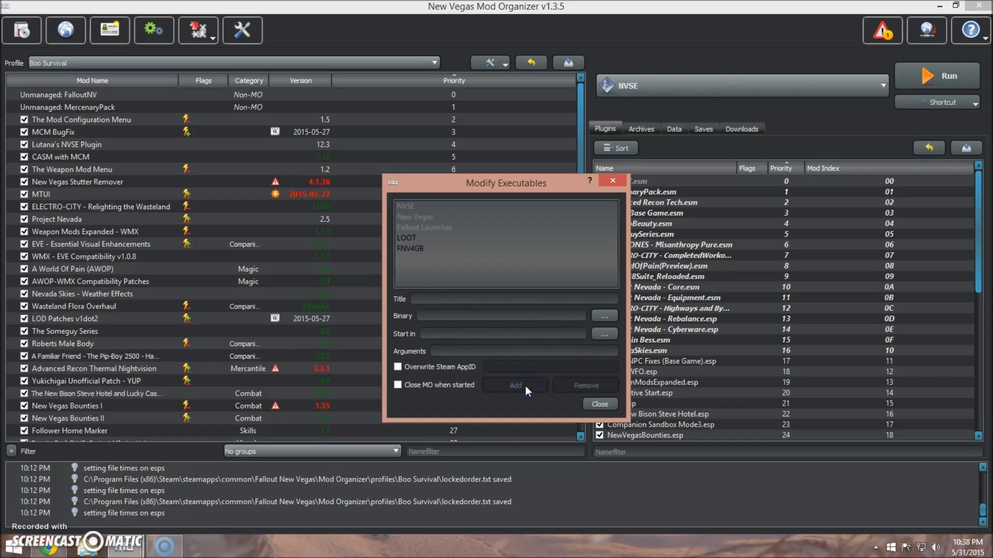
{"action": "left_click", "coordinate": [453, 248]}
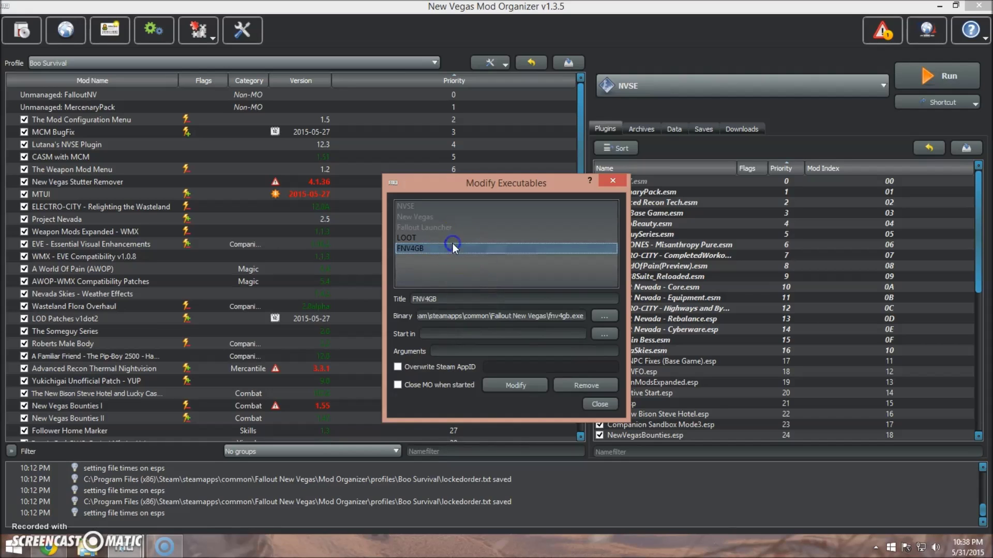
{"action": "left_click", "coordinate": [600, 404]}
Step: Choose FNV4GB as the program for Mod Organizer to run
{"action": "left_click", "coordinate": [739, 83]}
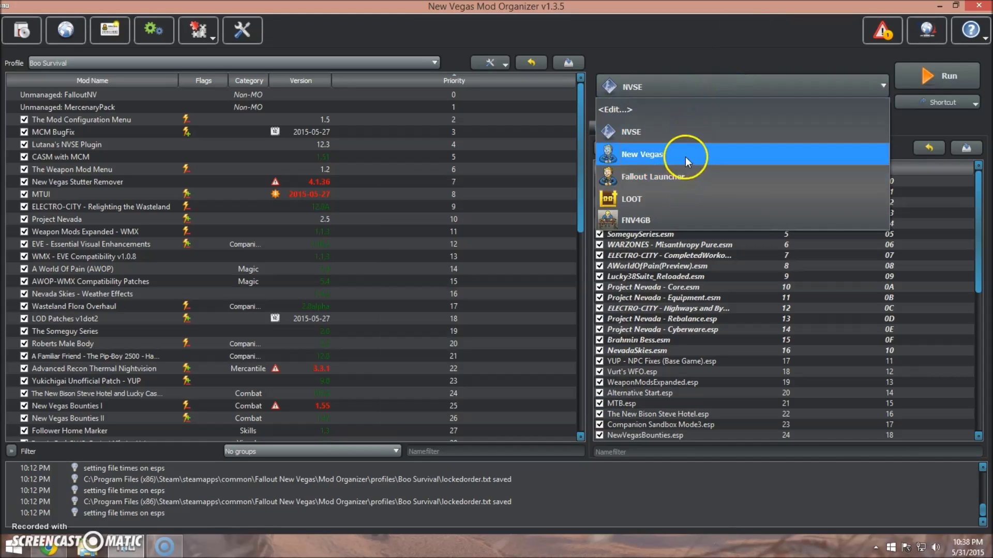
{"action": "left_click", "coordinate": [664, 219]}
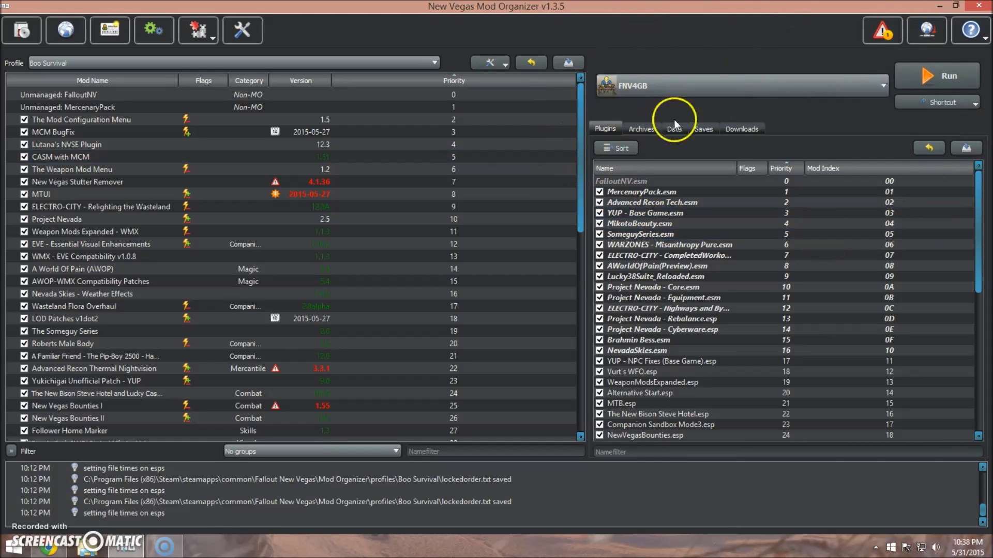
{"action": "left_click", "coordinate": [760, 93]}
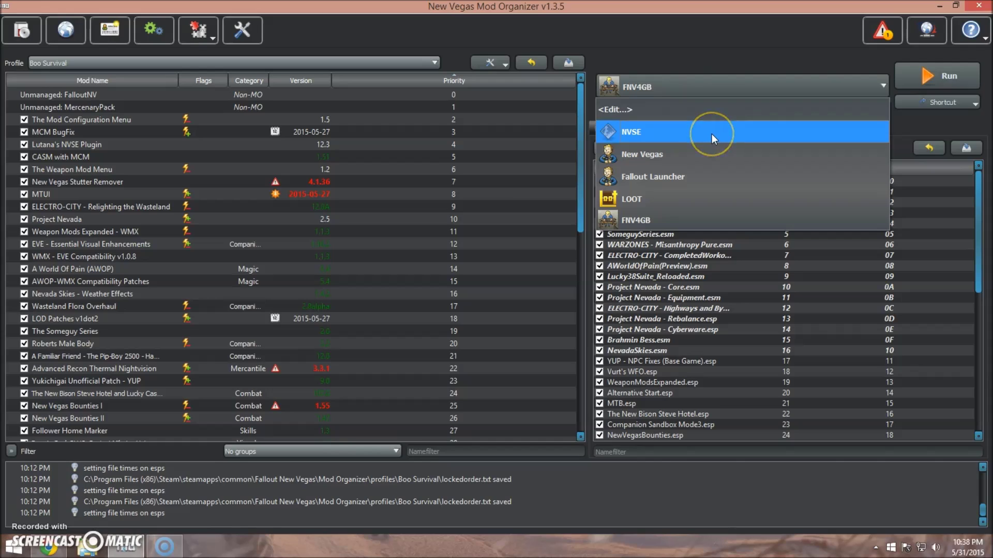
{"action": "left_click", "coordinate": [681, 217]}
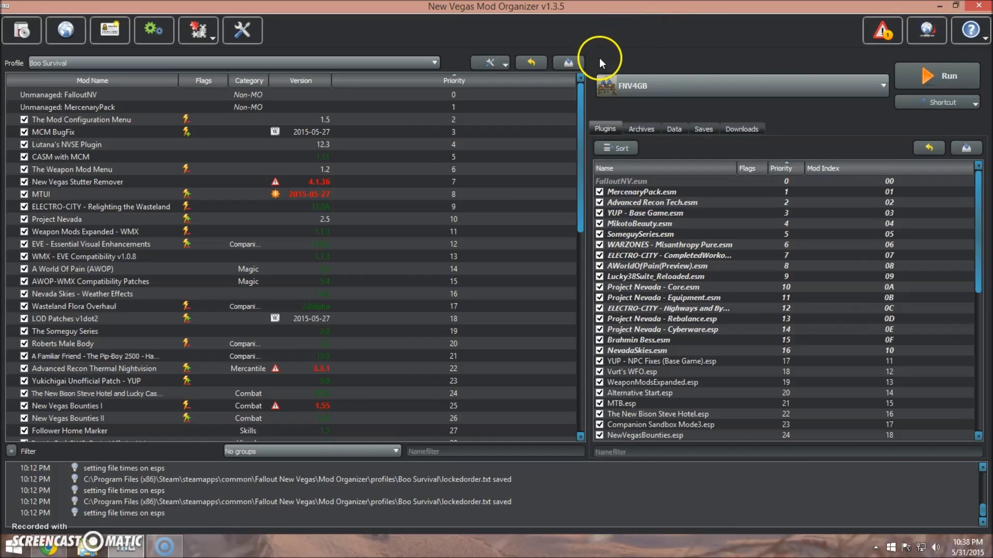